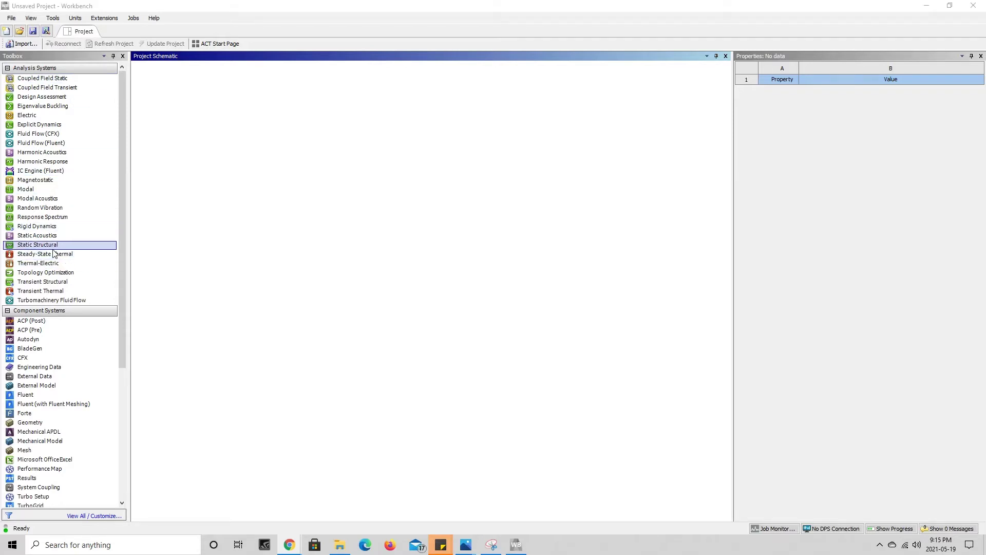
- Add a standalone Static Structural system to the schematic and open its Engineering Data
left_click_drag(51, 248, 168, 123)
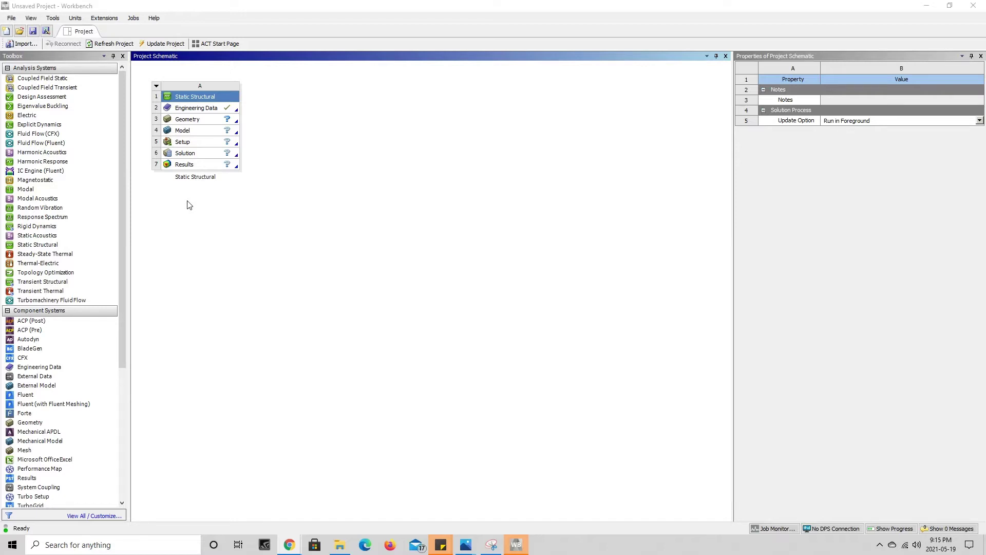
double_click(209, 114)
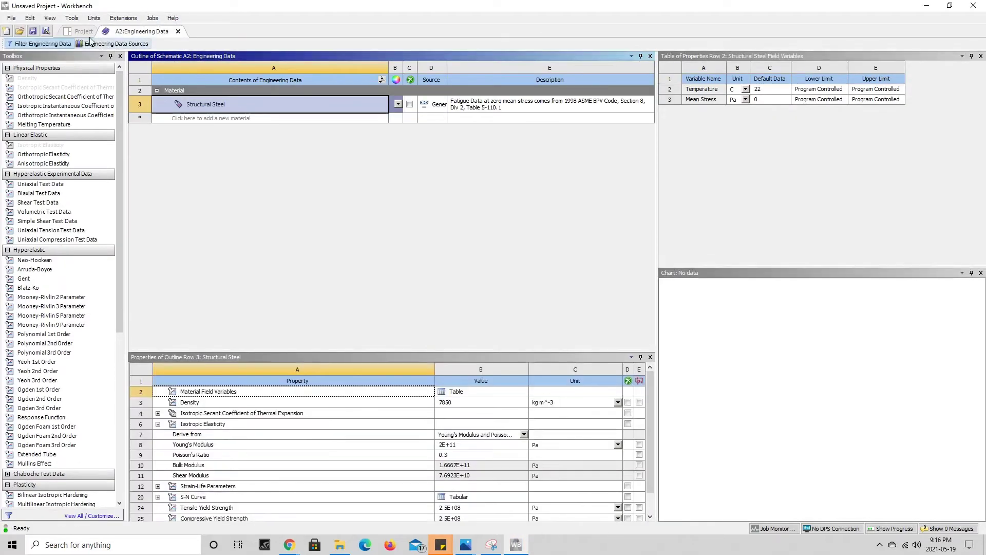
left_click(82, 31)
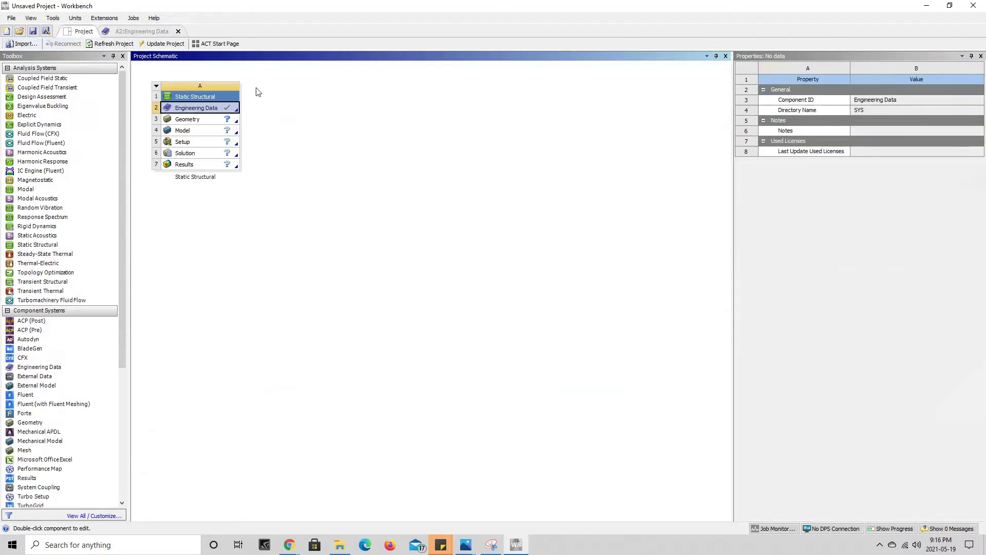
left_click(141, 32)
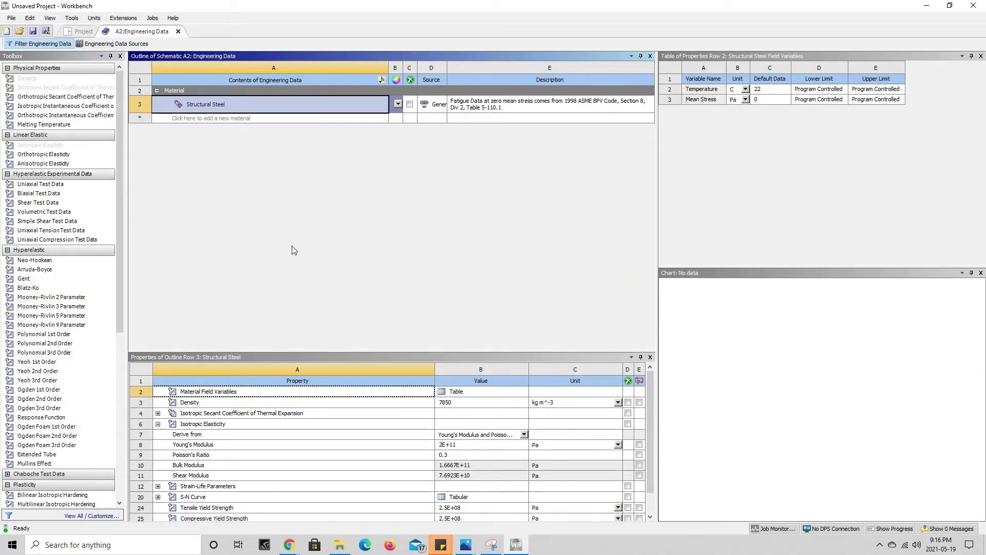
- Add Aluminum Alloy from the General Materials library to the project, then go back to the schematic
left_click(131, 46)
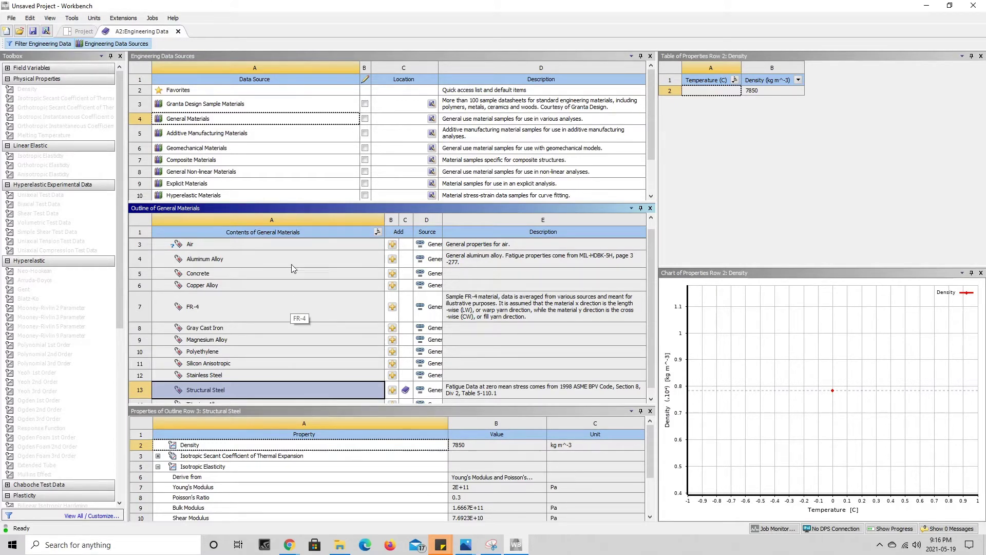
left_click(394, 259)
left_click(80, 32)
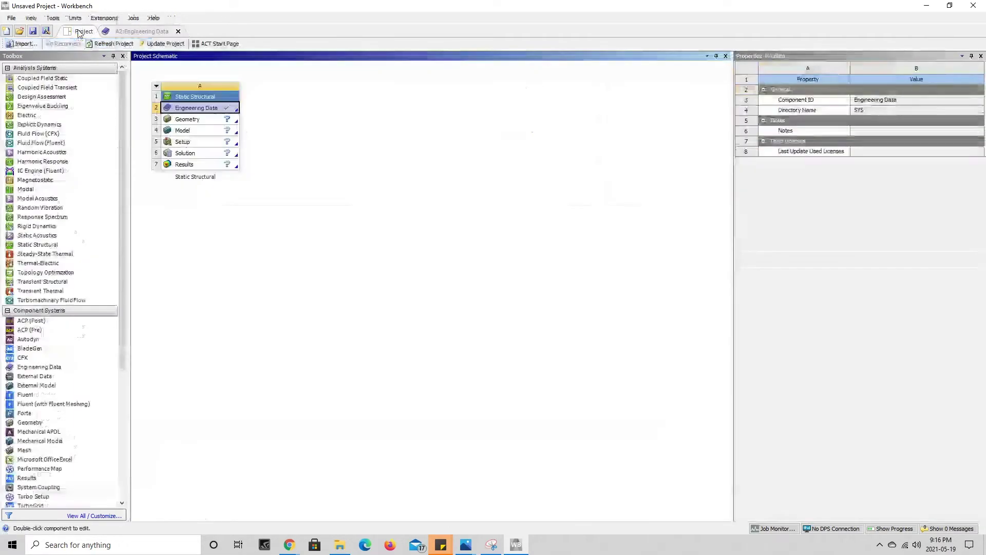
- Launch SpaceClaim on the Static Structural geometry and pick the Rectangle sketch tool
double_click(205, 124)
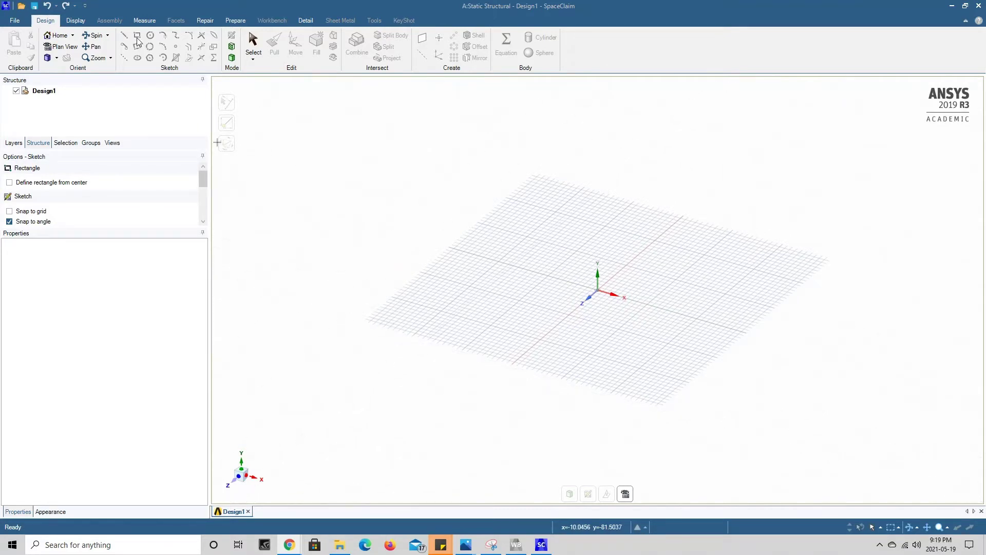
left_click(300, 159)
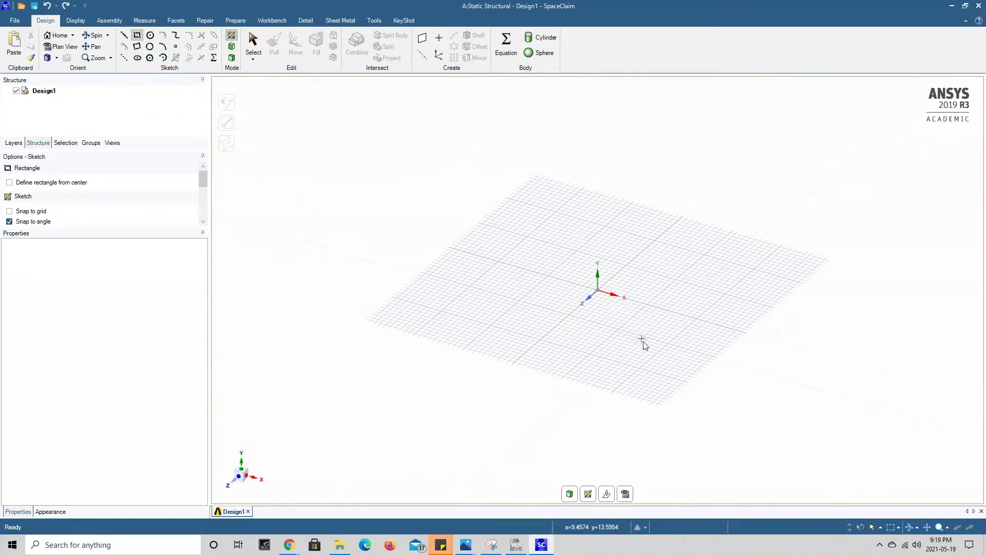
- Sketch a 250 × 50 mm rectangle from the origin, convert it to a surface, and close SpaceClaim
left_click(597, 292)
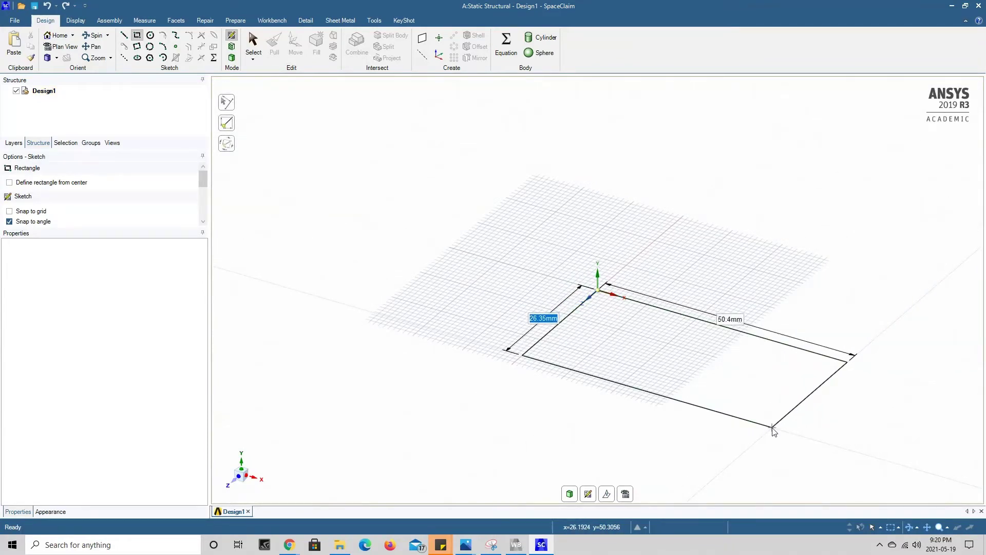
type("50")
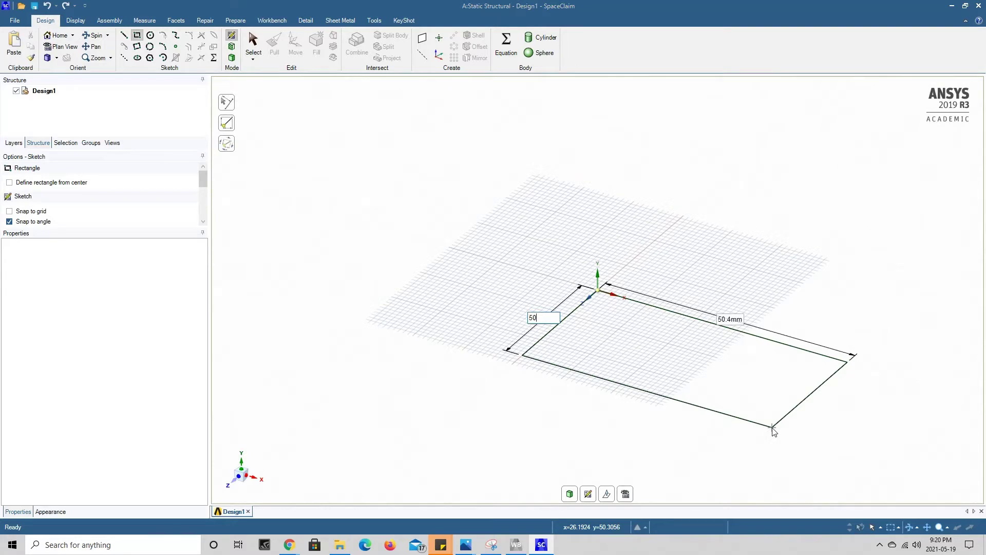
key("Tab")
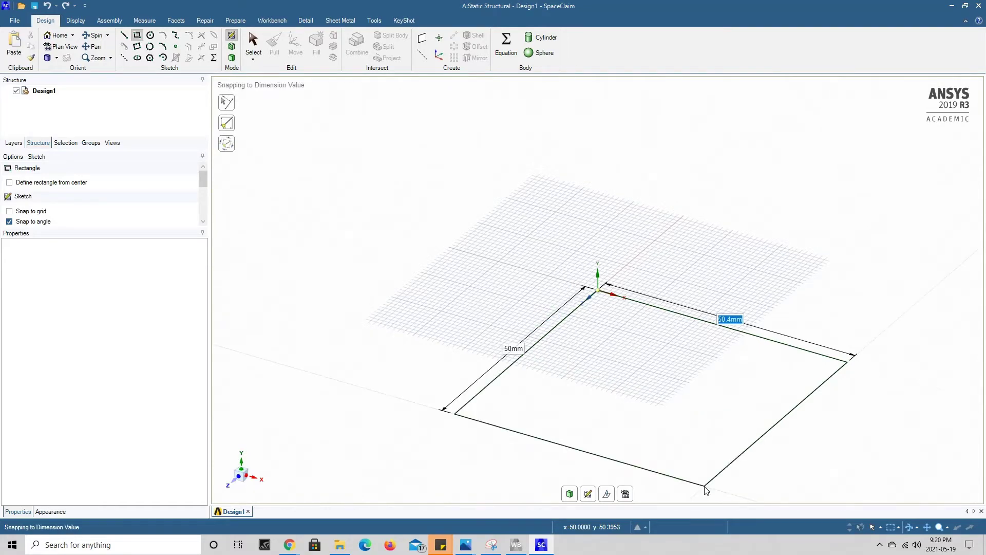
type("250")
key("Return")
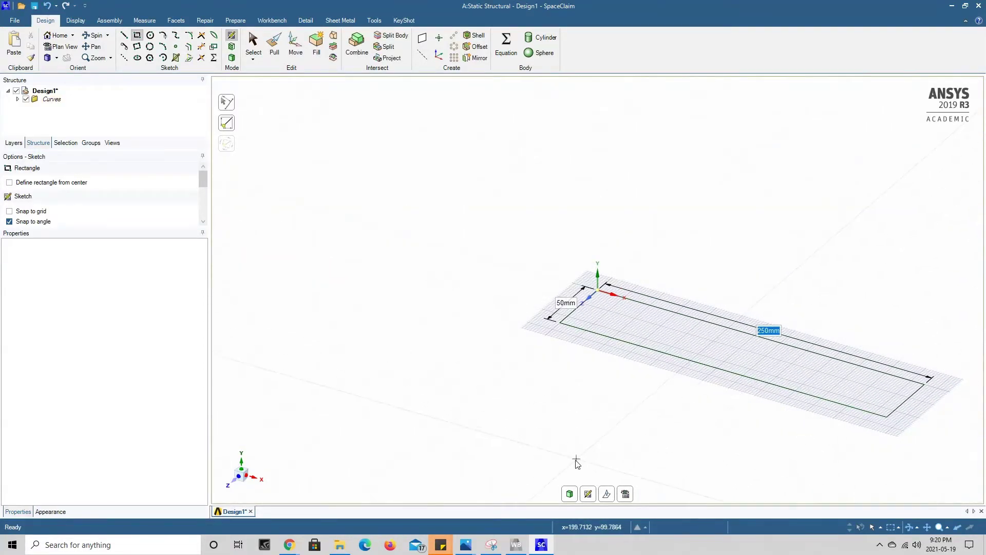
left_click(570, 494)
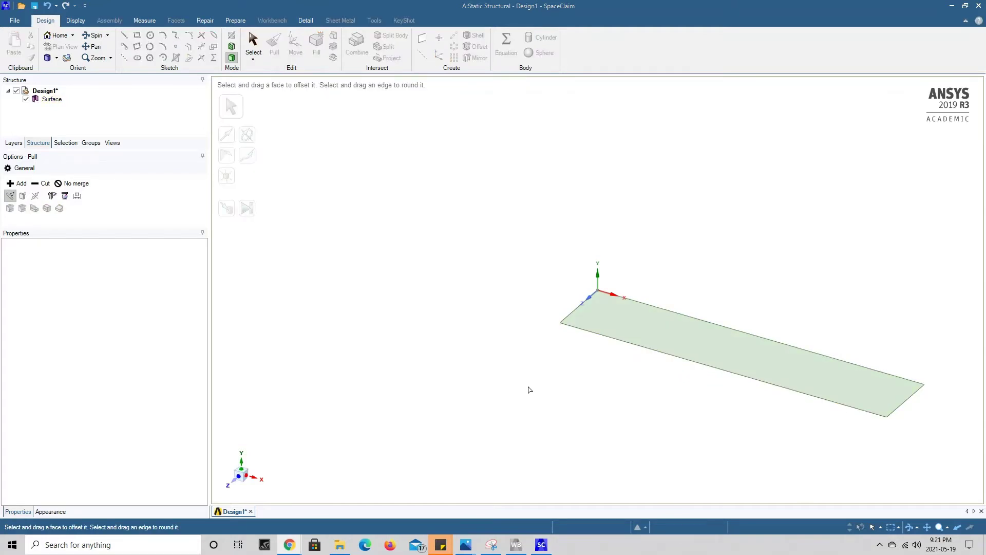
left_click(979, 9)
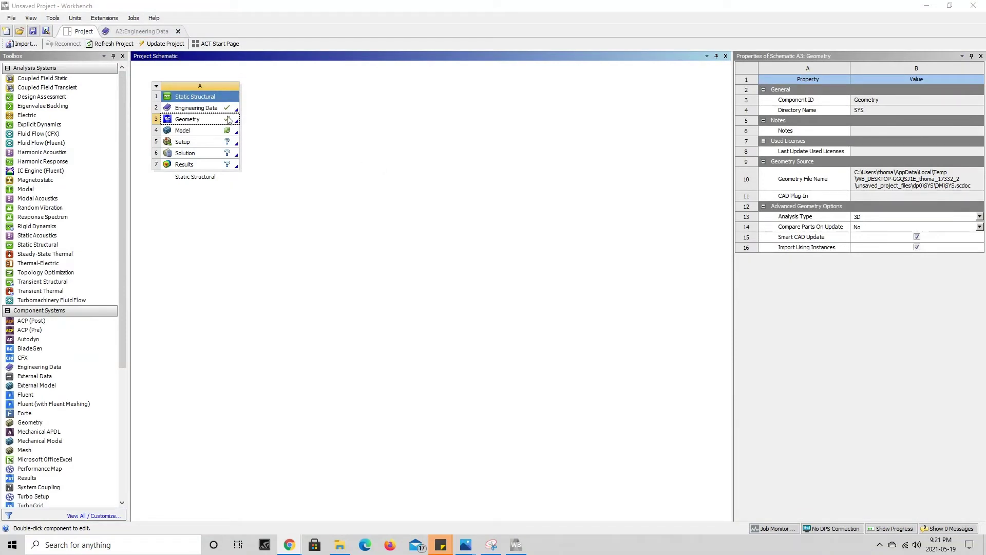
- Open the model in Mechanical and display the SYS\Surface body's details
double_click(194, 133)
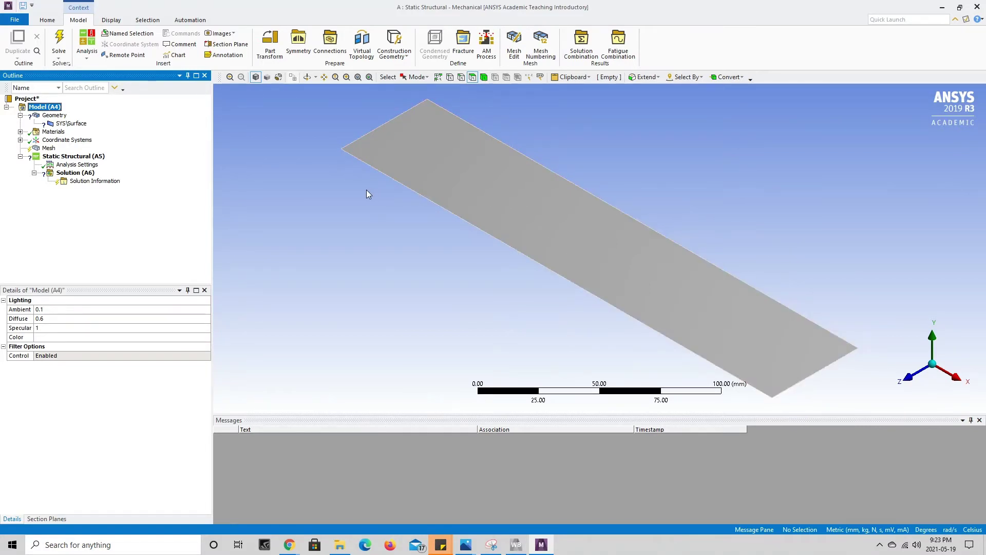
left_click(67, 125)
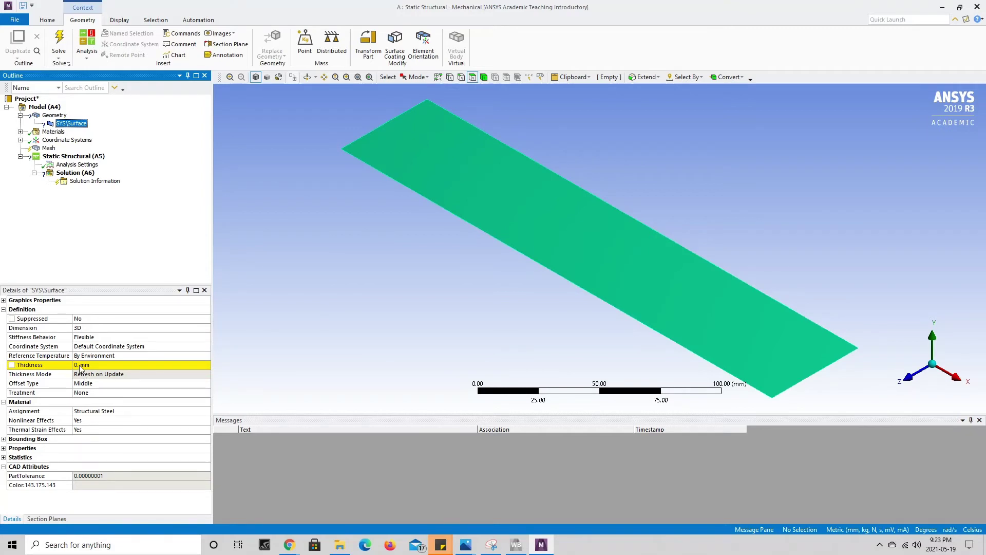
- Set the surface body's thickness to 50 mm
left_click(79, 366)
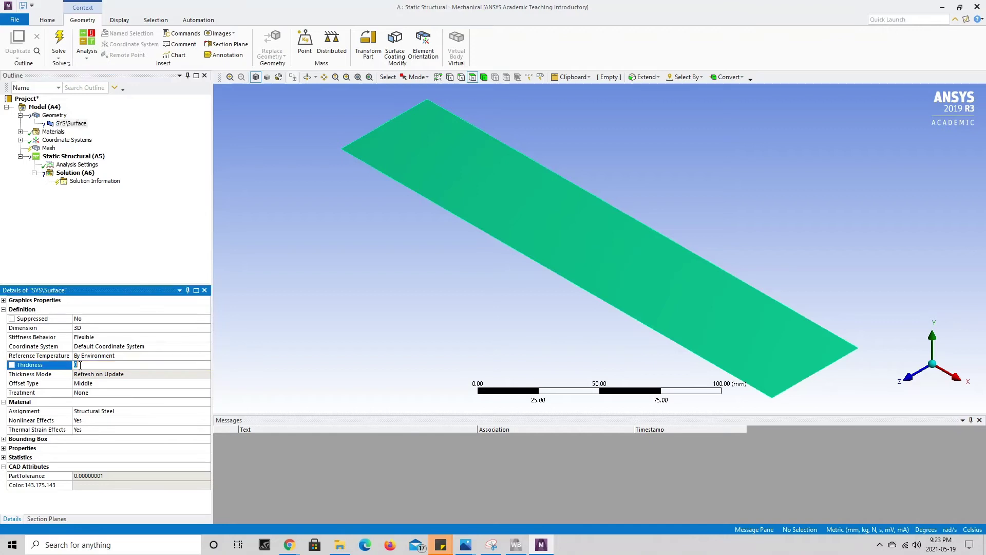
type("50")
key("Return")
left_click(254, 367)
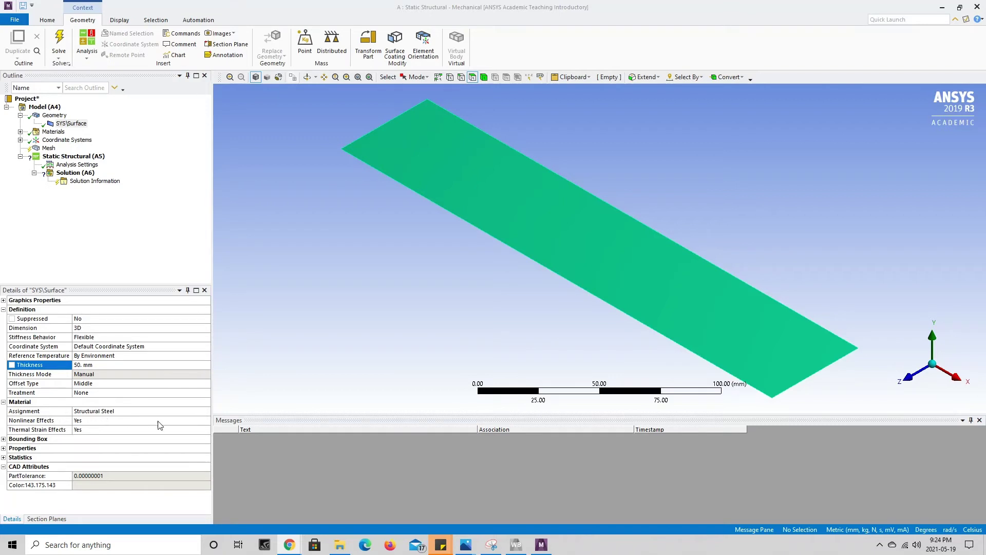
left_click(127, 412)
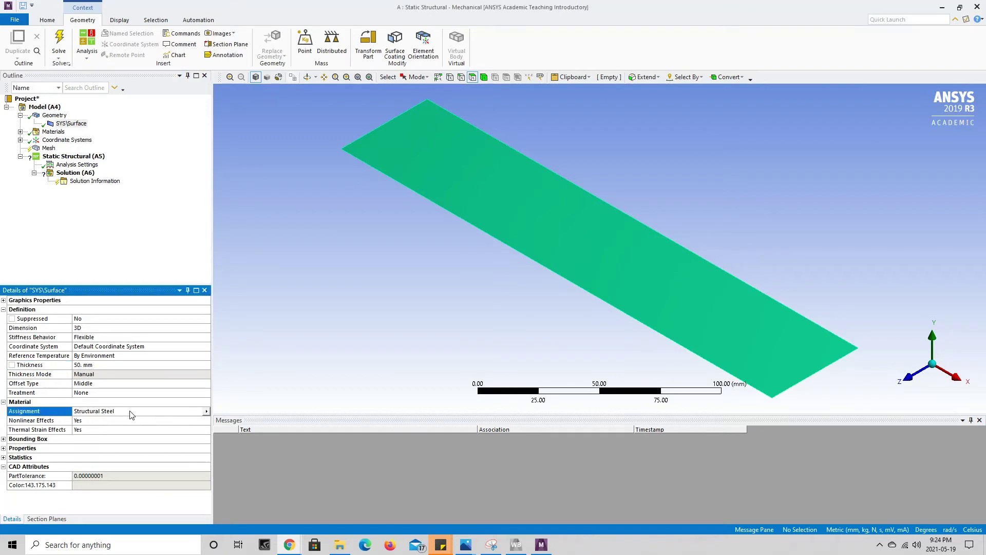
- Try Aluminum Alloy, then reassign Structural Steel to the surface and select the Mesh object
left_click(207, 412)
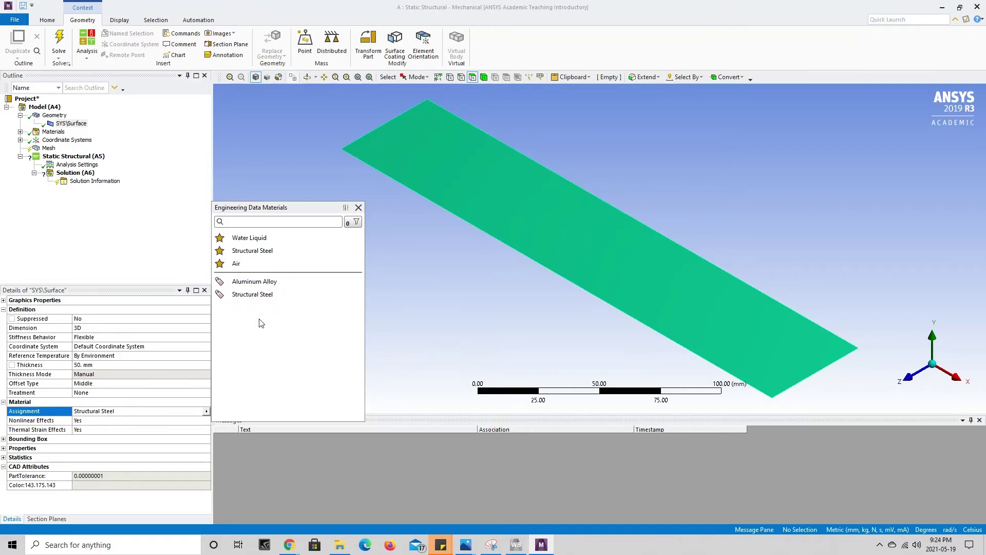
left_click(259, 281)
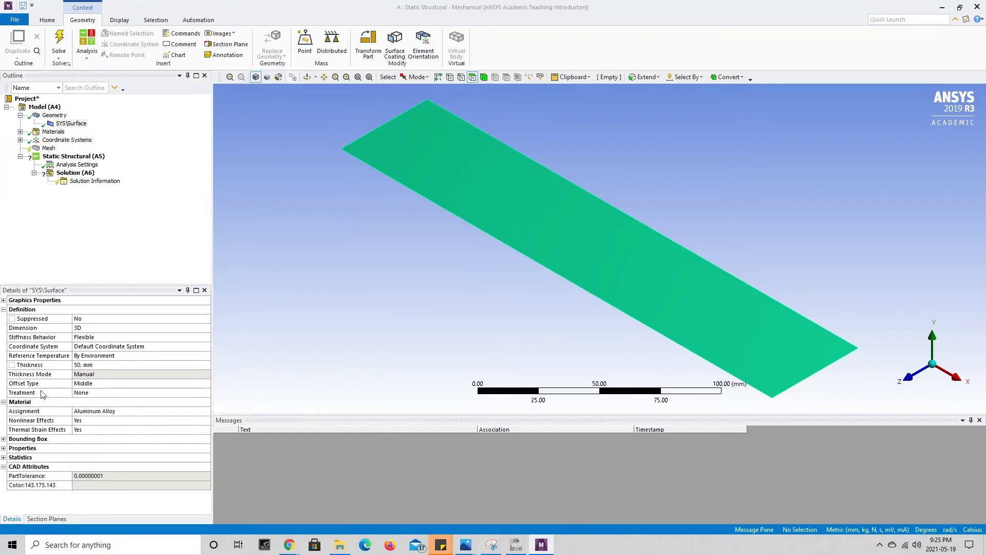
left_click(123, 414)
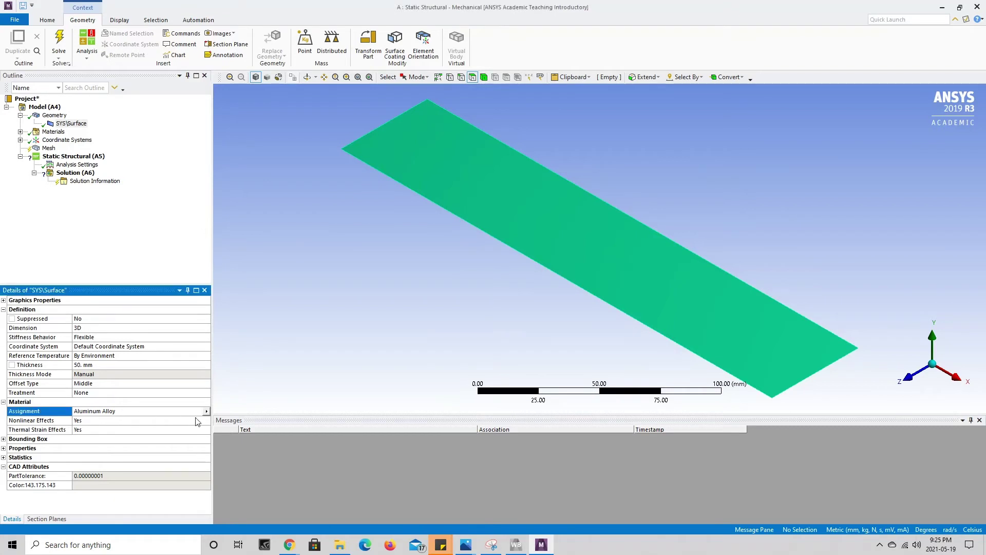
left_click(207, 411)
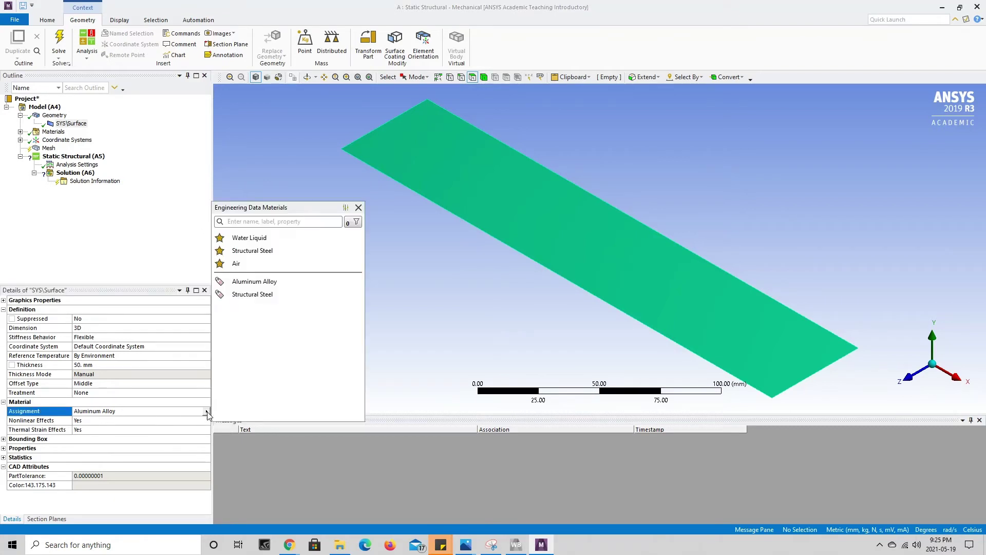
left_click(255, 297)
left_click(48, 148)
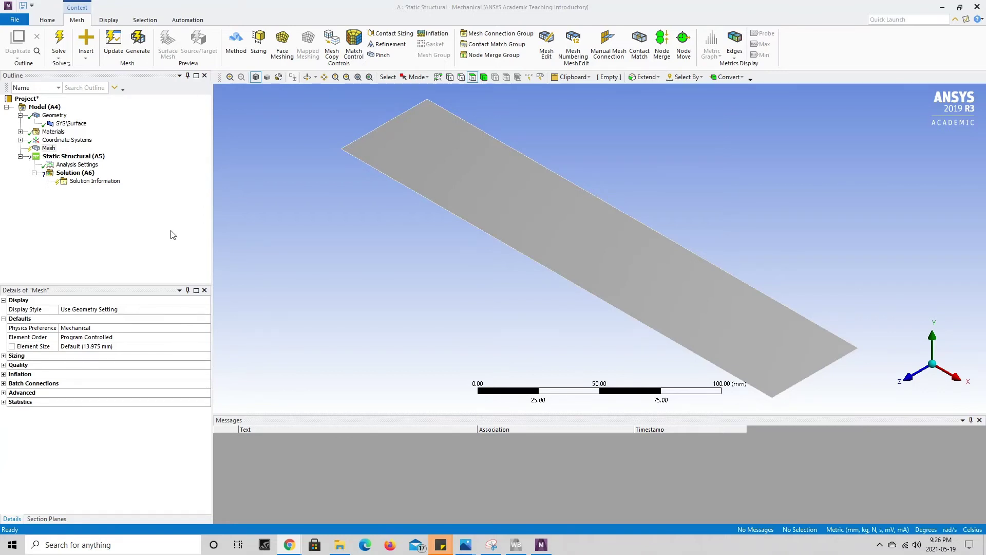
- Generate the default quadrilateral mesh on the plate
right_click(47, 149)
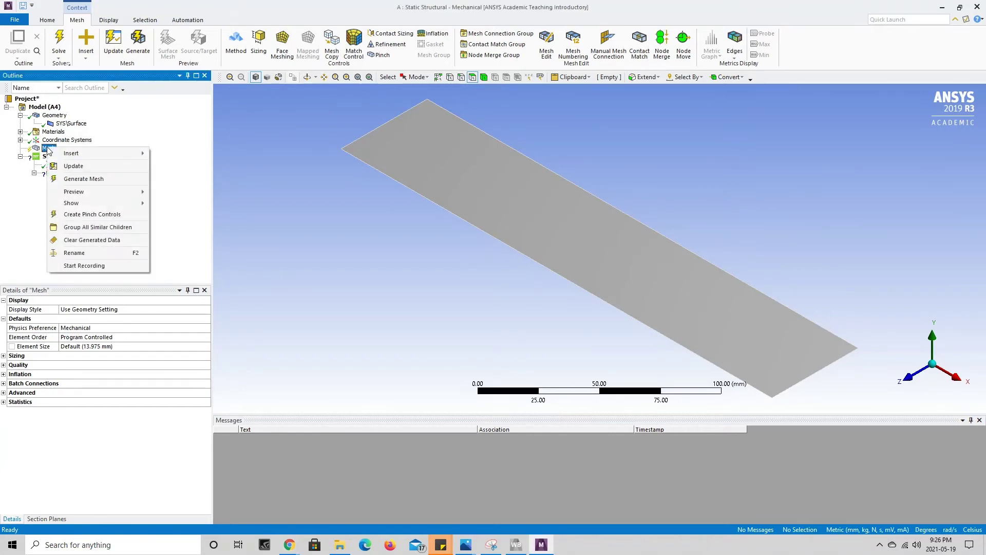
left_click(101, 180)
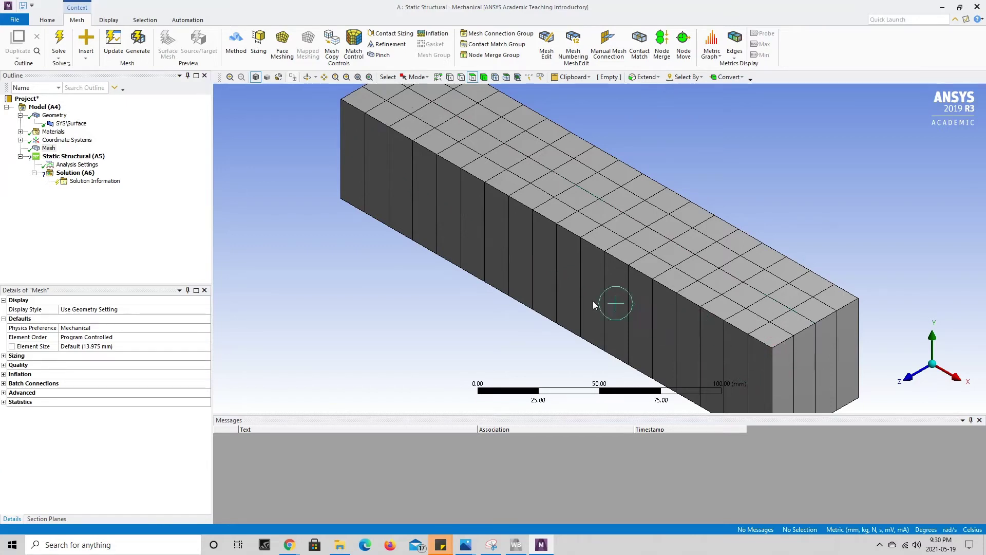
- Insert a Sizing control under Mesh scoped to the plate body
left_click(47, 148)
right_click(46, 151)
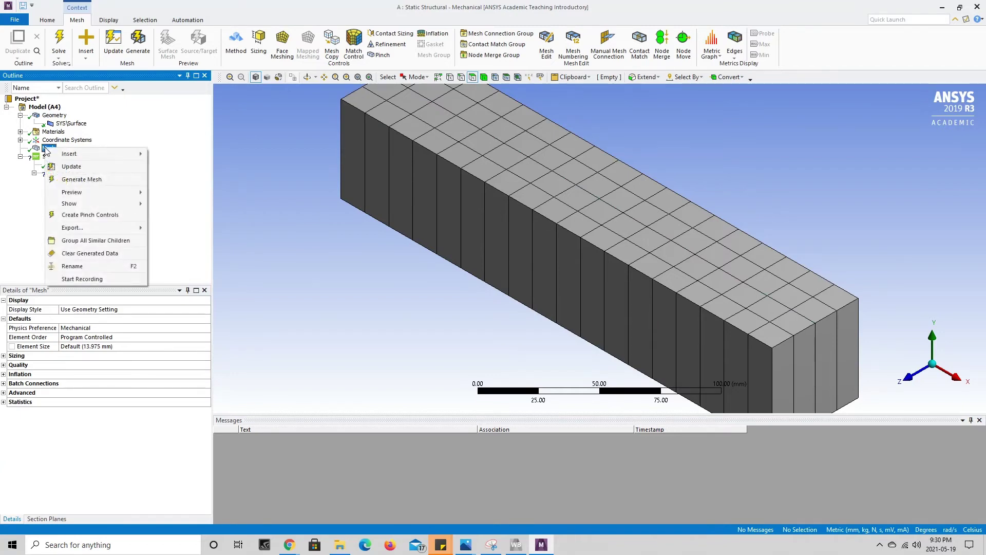
mouse_move(61, 159)
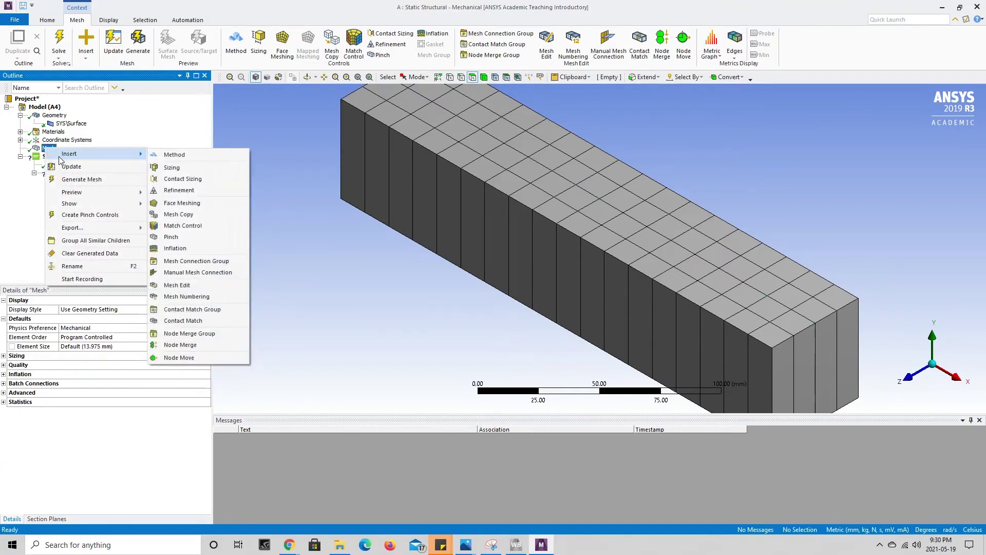
left_click(158, 168)
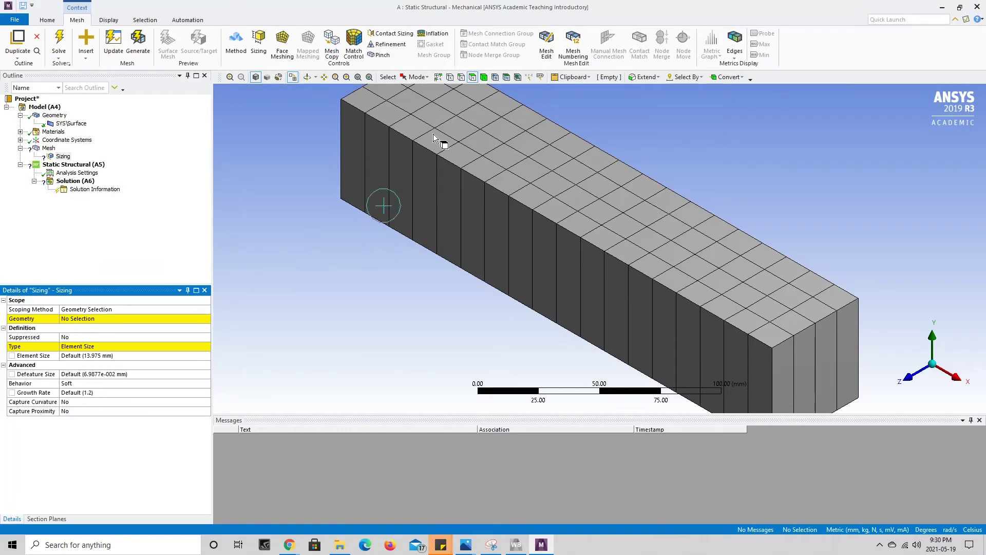
left_click(486, 78)
left_click(543, 185)
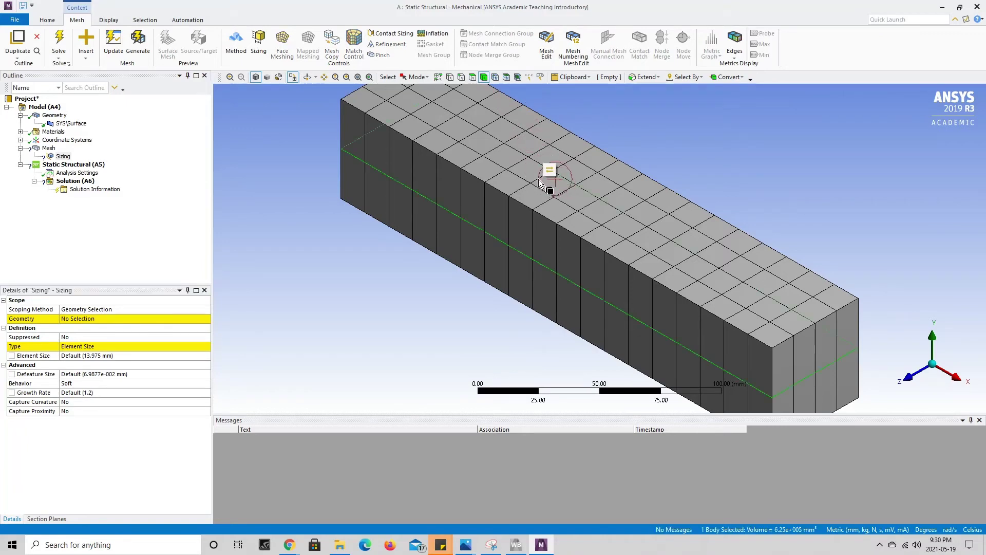
left_click(97, 319)
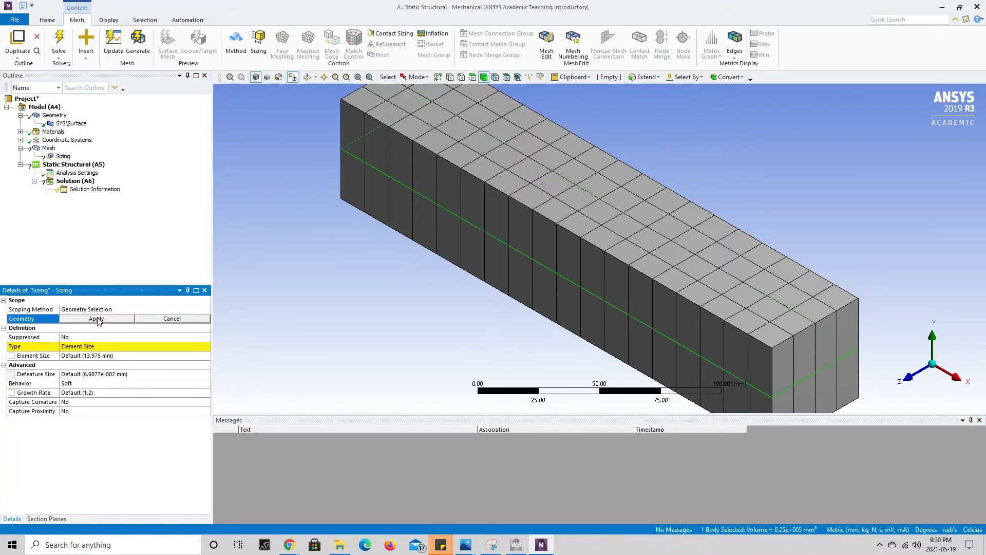
left_click(97, 319)
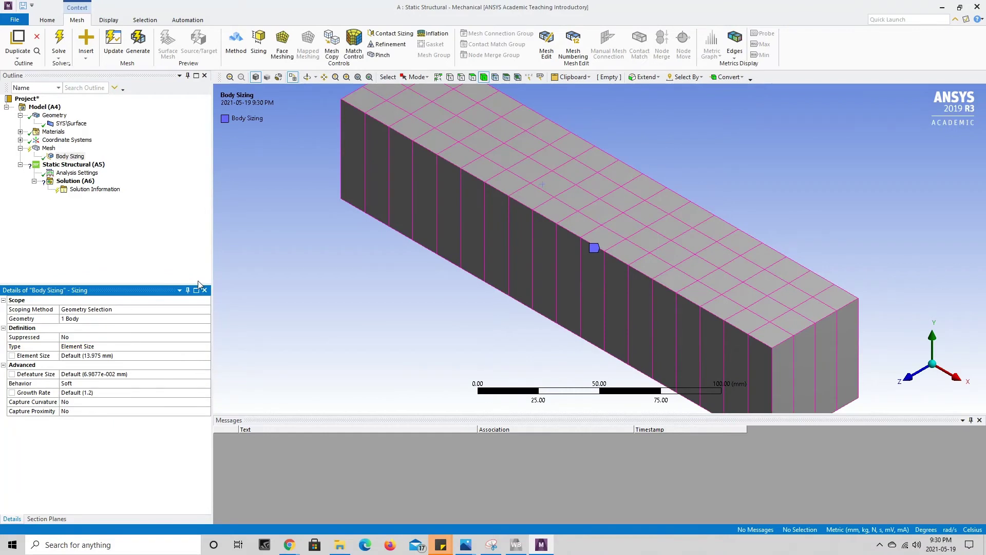
left_click(441, 369)
- Set the Body Sizing element size to 10 mm
left_click(100, 355)
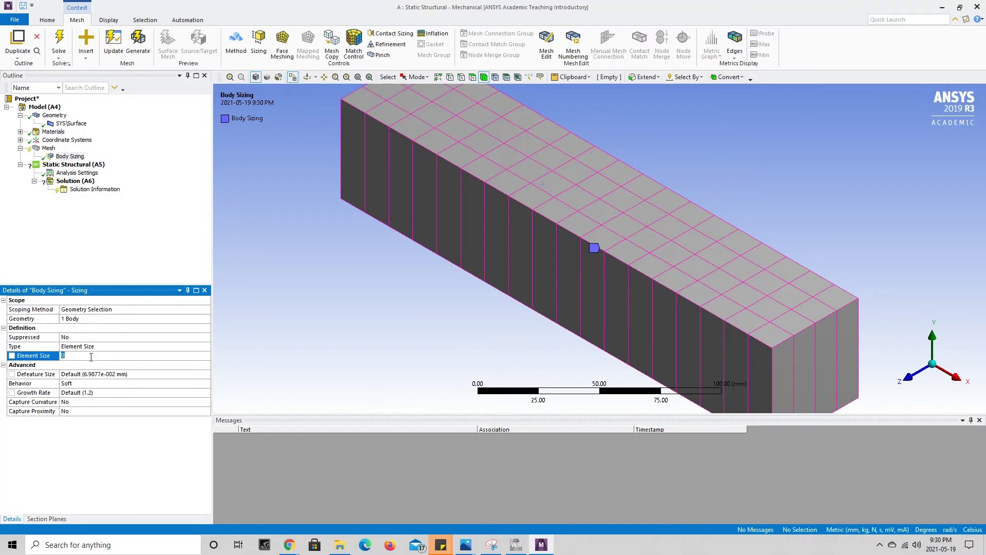
type("10")
left_click(84, 249)
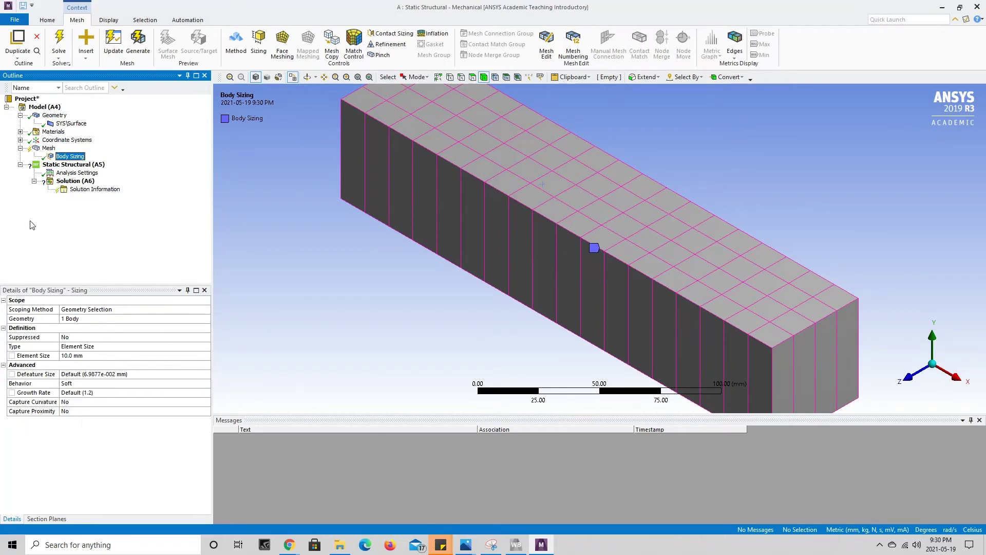
- Update the mesh so the 10 mm Body Sizing takes effect
right_click(49, 149)
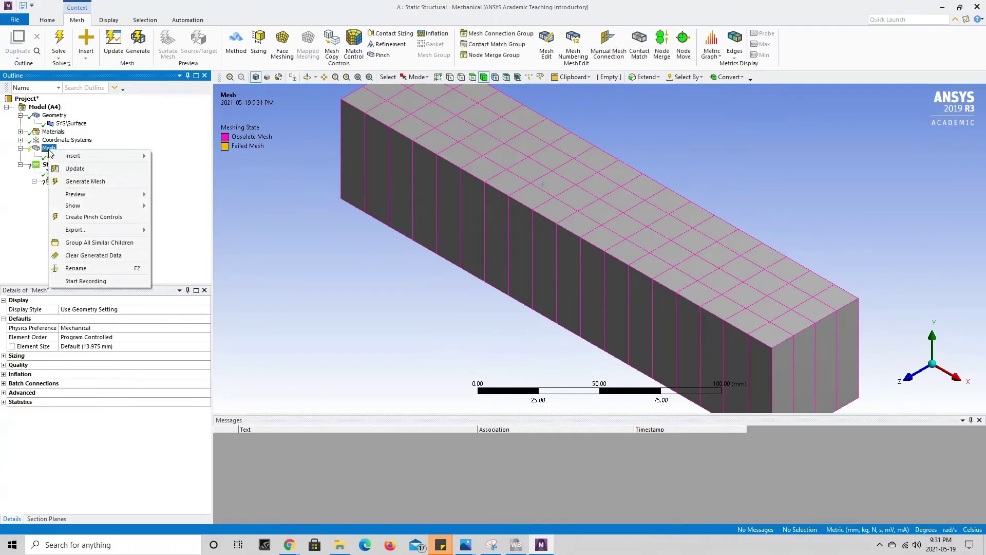
left_click(78, 170)
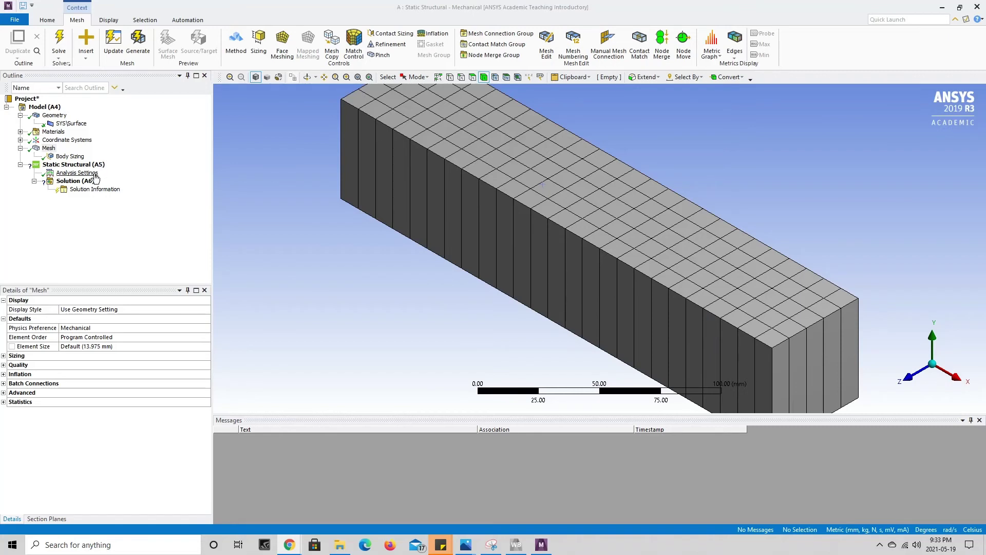
- Change the Body Sizing element size to 5 mm and update the plate mesh
left_click(70, 156)
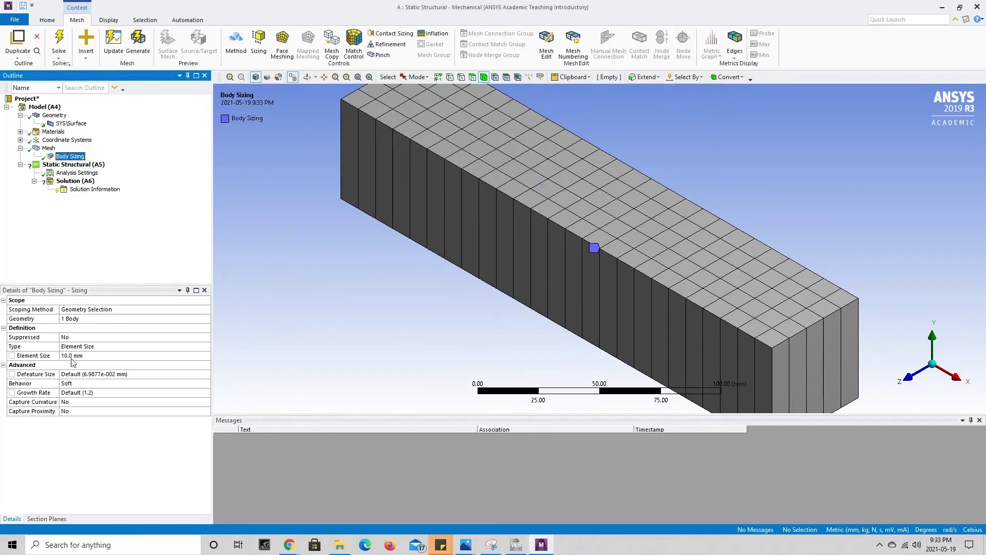
left_click(72, 356)
type("5")
left_click(88, 264)
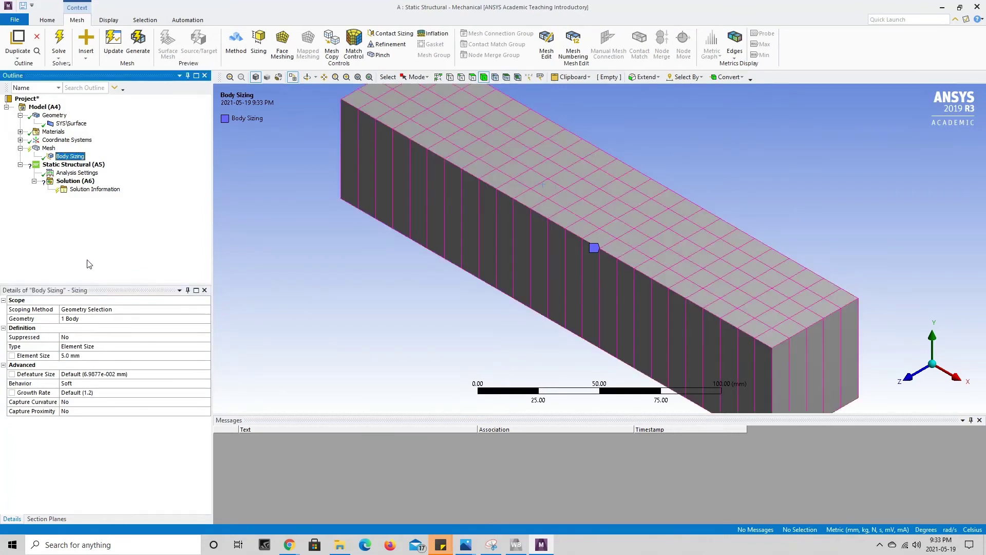
right_click(48, 148)
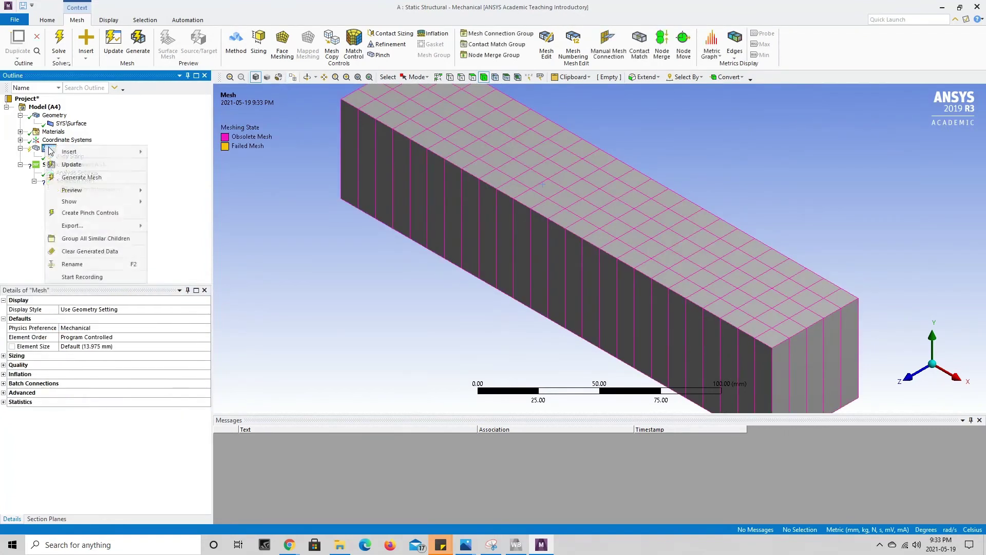
left_click(76, 166)
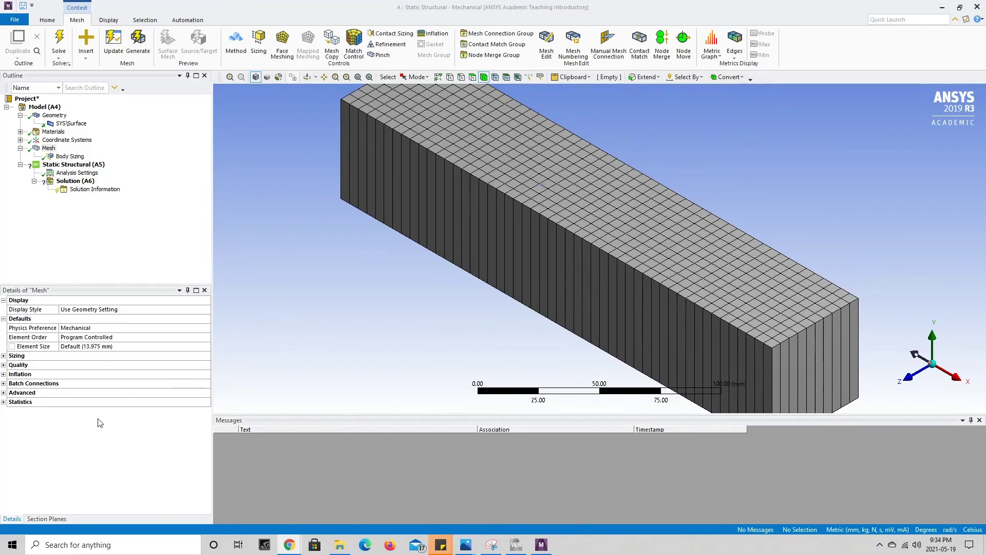
- Set the mesh quality metric to Skewness to show the 5 mm mesh's skewness statistics
left_click(4, 365)
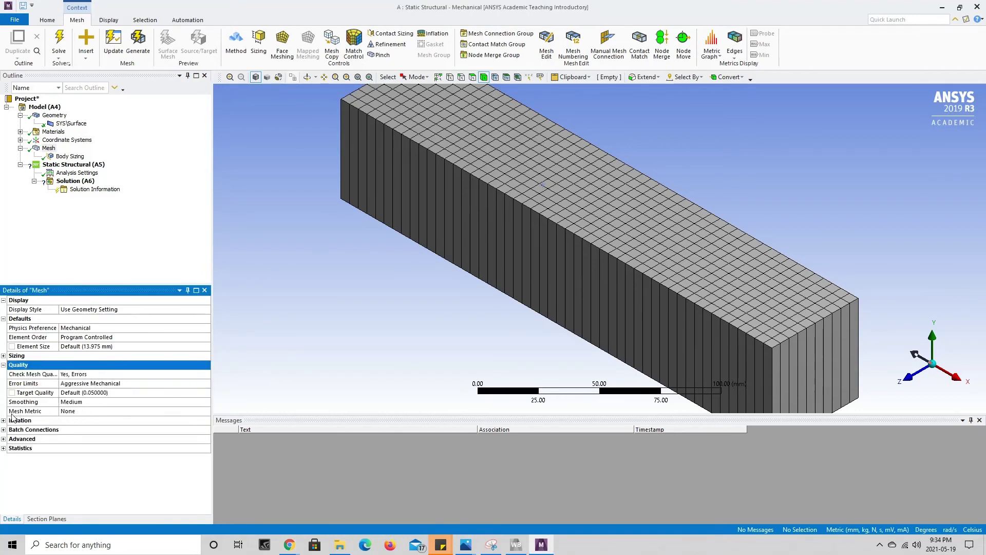
left_click(76, 411)
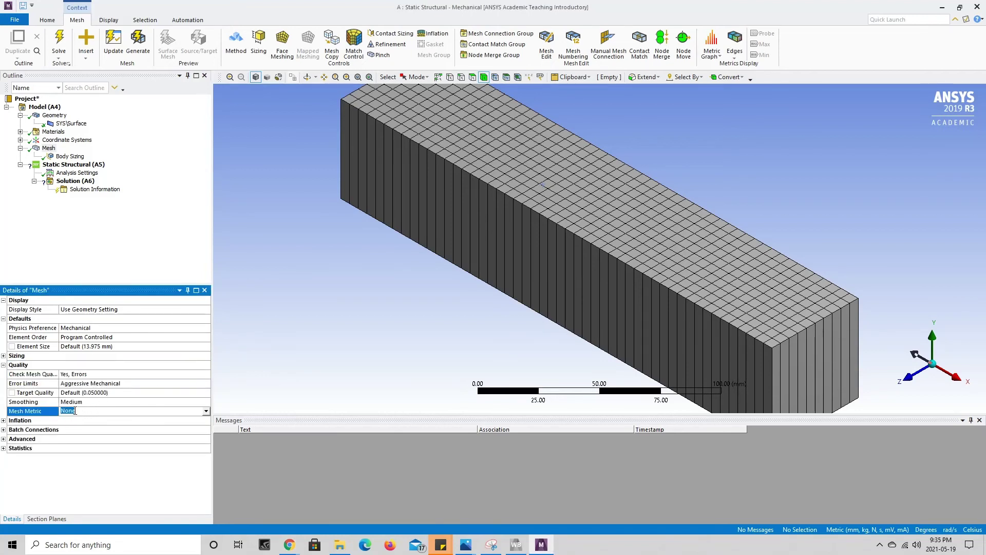
left_click(206, 411)
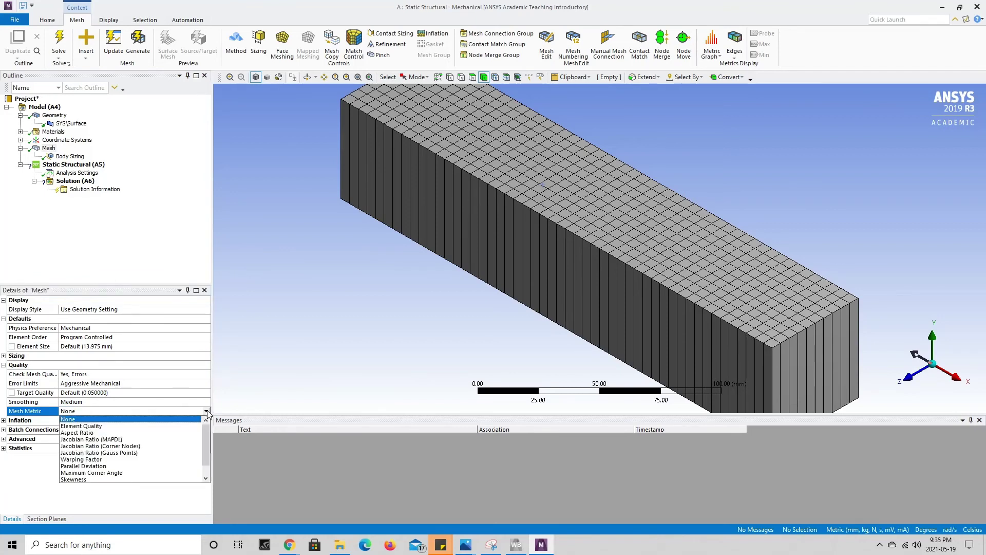
left_click(104, 479)
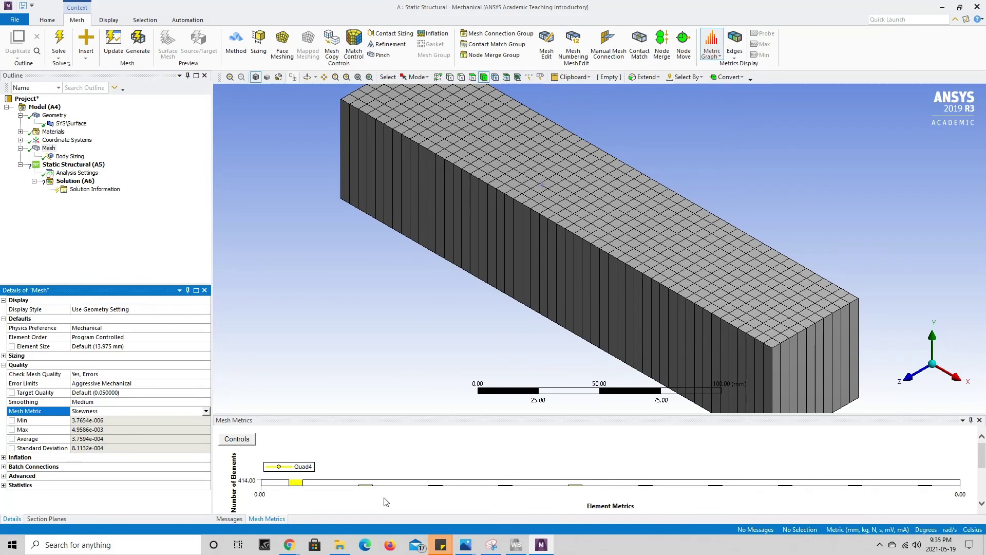
- Show only the lowest-skewness elements in the viewport, then those of another skewness bar
left_click(296, 483)
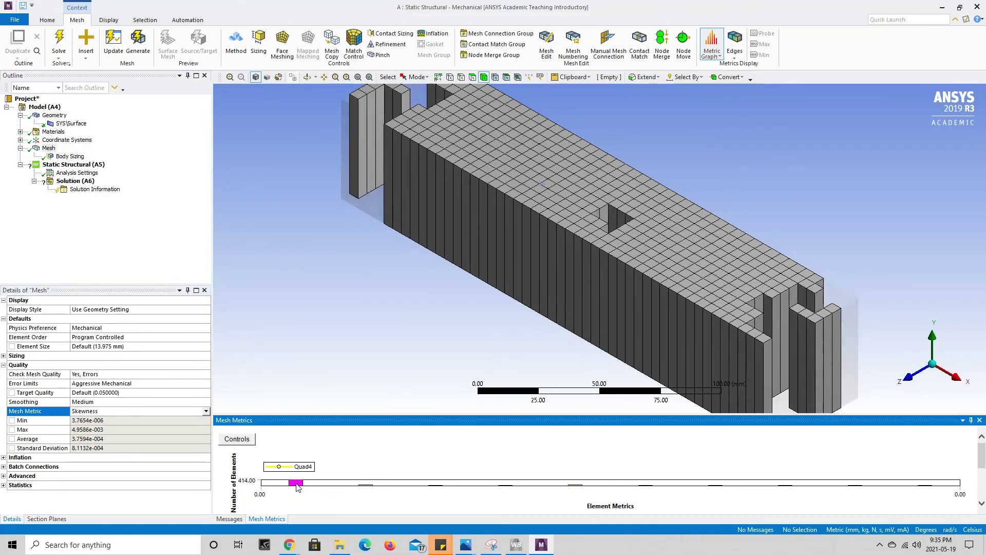
left_click(494, 182)
left_click(553, 243)
left_click(502, 147)
left_click(606, 205)
left_click(521, 390)
left_click(365, 489)
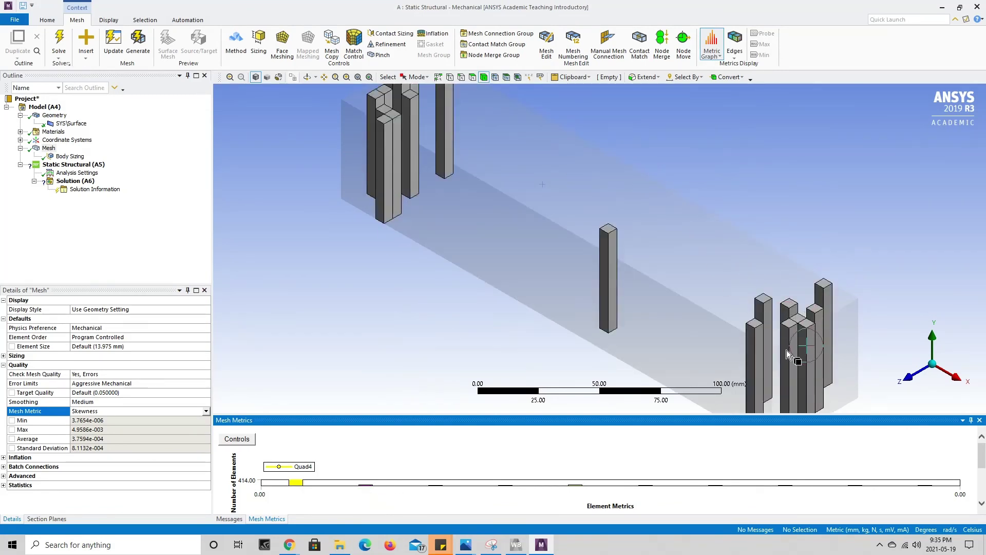